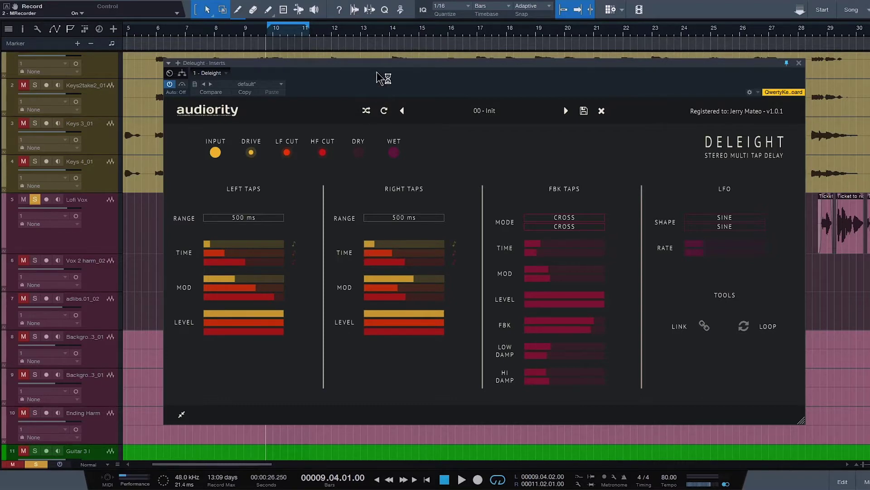
- Move the Deleight window down so the Lofi Vox clips show above it
left_click_drag(377, 64, 411, 300)
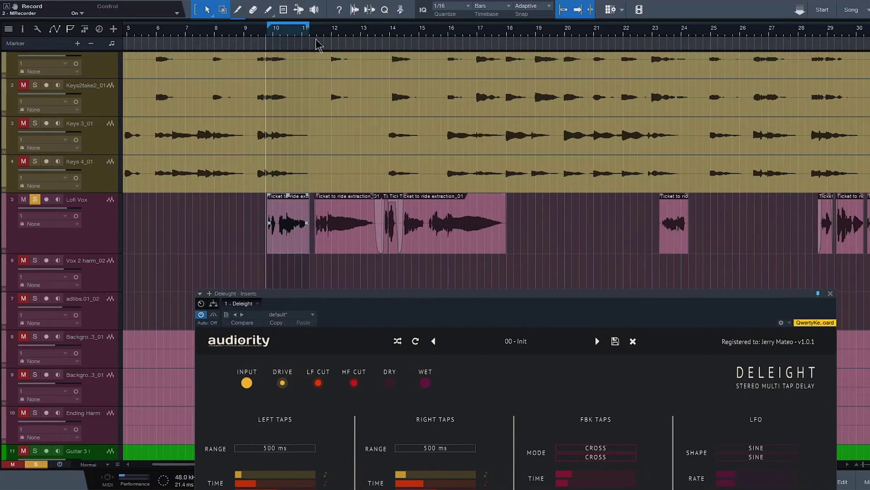
- Stretch the loop end to cover bars 10–18 and return the Deleight window over the tracks
left_click_drag(306, 28, 510, 28)
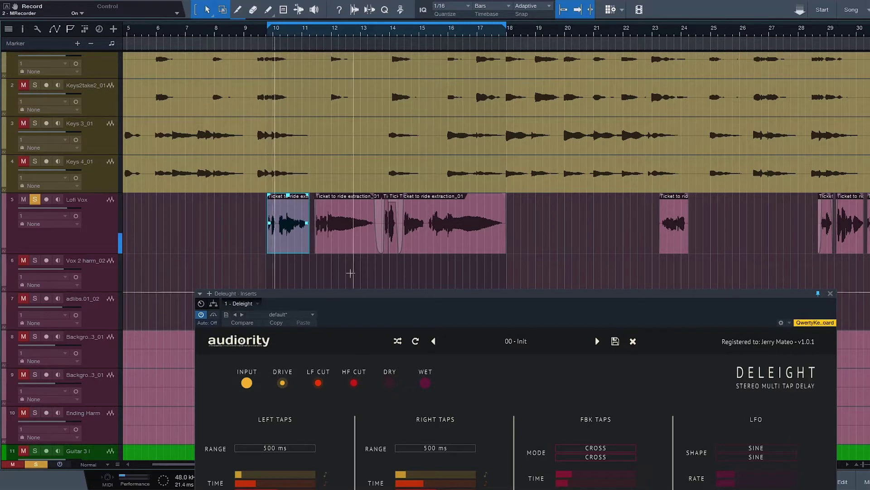
mouse_move(340, 293)
left_mouse_down()
mouse_move(337, 121)
mouse_move(259, 54)
left_mouse_up()
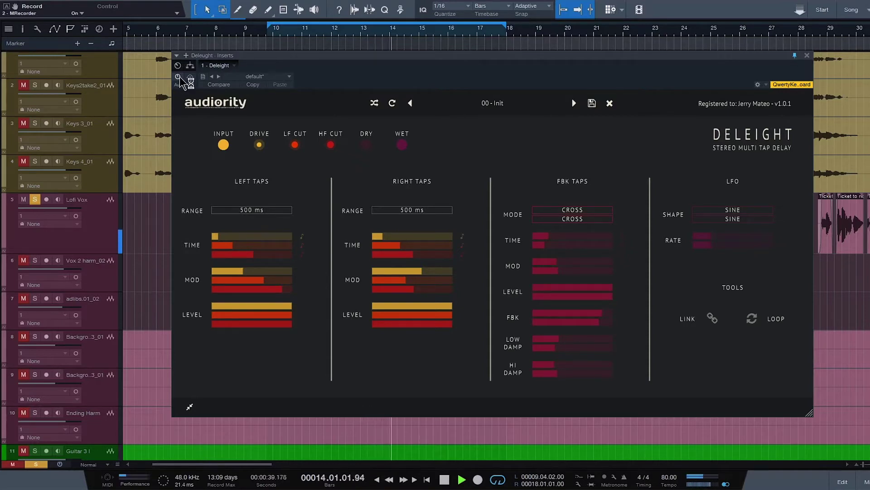
- Switch the Deleight effect on and stop playback at bar 9
left_click(178, 77)
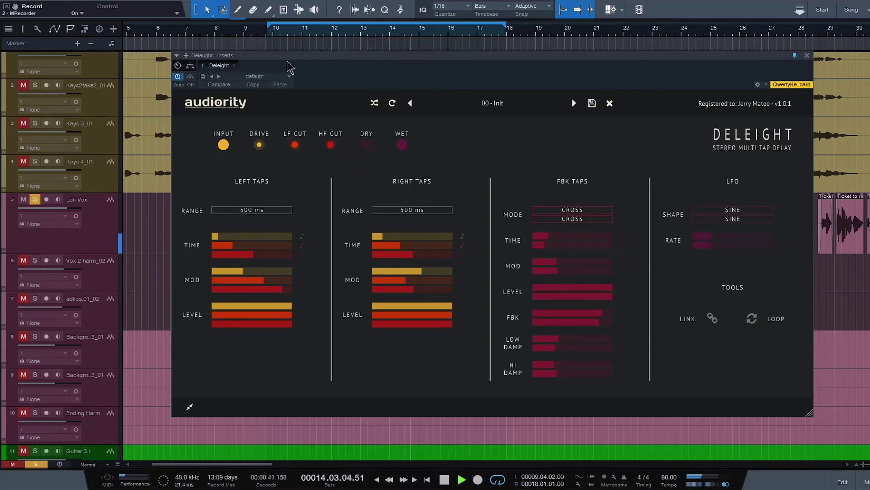
key("space")
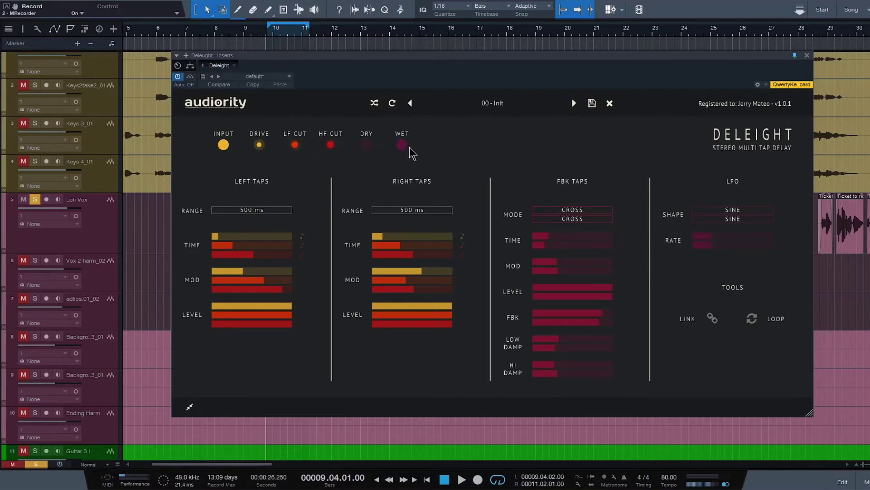
- Audition Deleight's drive at full, lower it partway, and raise the low cut to 521 Hz
left_click(225, 146)
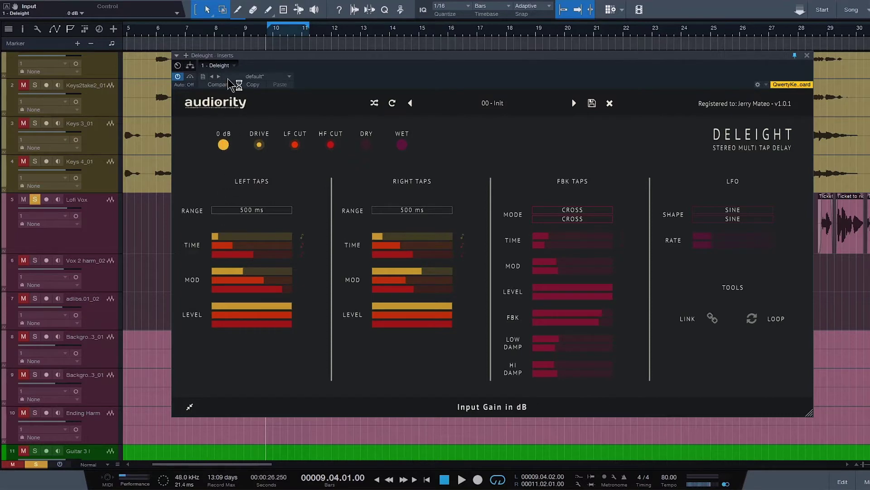
left_click_drag(260, 152, 259, 136)
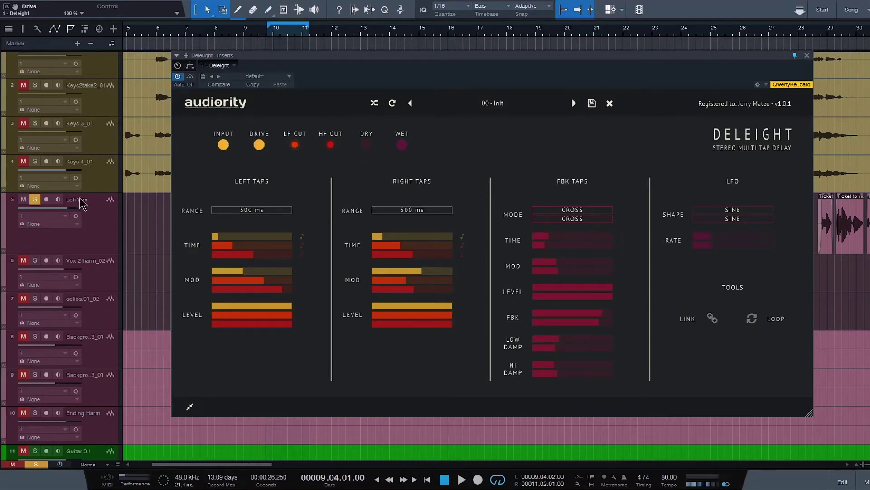
key("space")
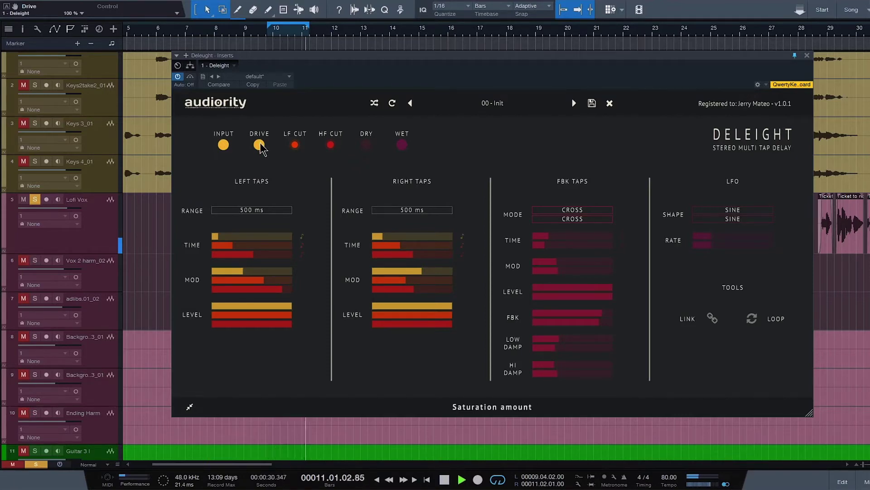
key("space")
left_click_drag(262, 146, 274, 210)
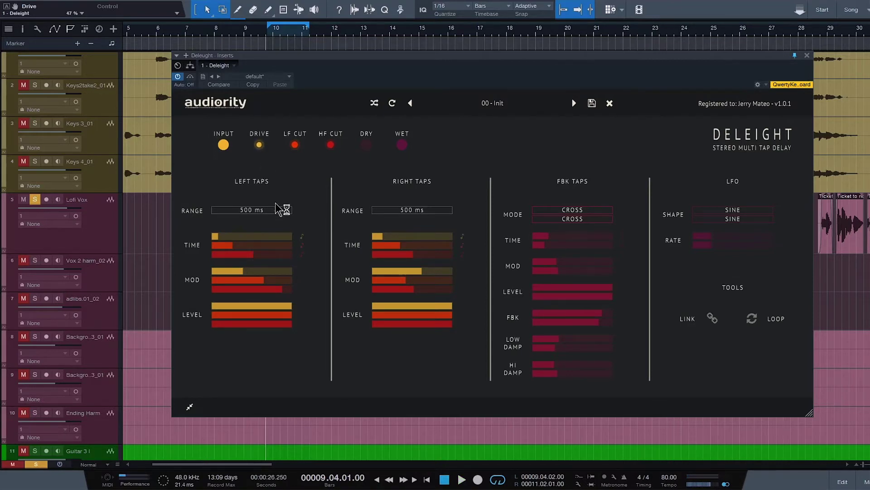
mouse_move(297, 149)
left_mouse_down()
mouse_move(297, 171)
mouse_move(308, 144)
left_mouse_up()
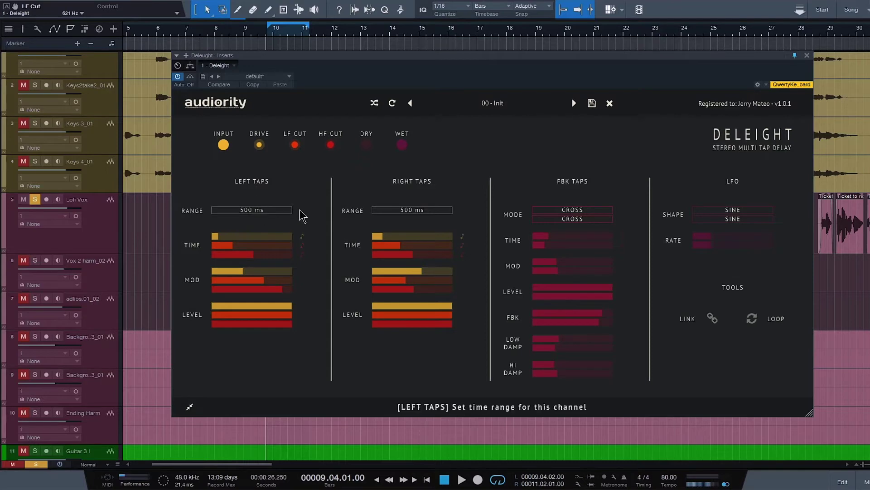
- Switch the left taps range to FULL and lengthen the left tap times
left_click(258, 210)
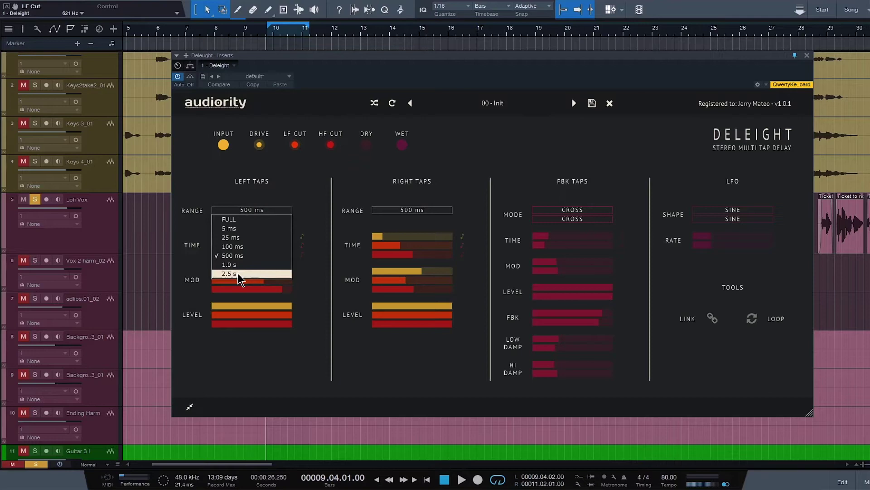
left_click(236, 220)
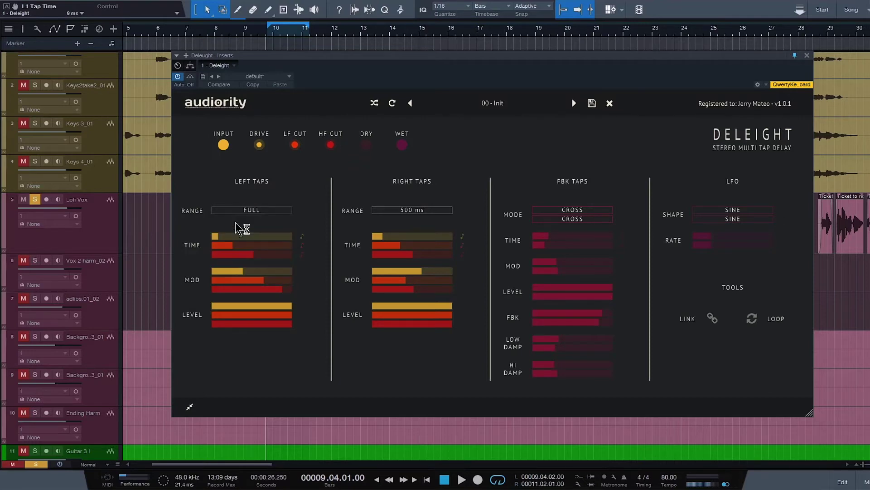
mouse_move(235, 245)
left_mouse_down()
mouse_move(279, 245)
mouse_move(252, 238)
left_mouse_up()
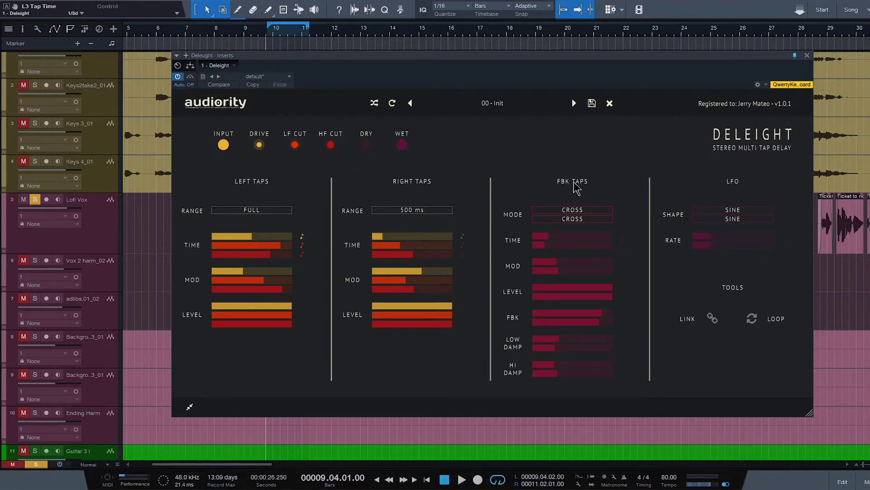
- Set the left feedback tap to NORMAL mode and lengthen its feedback time
left_click(568, 209)
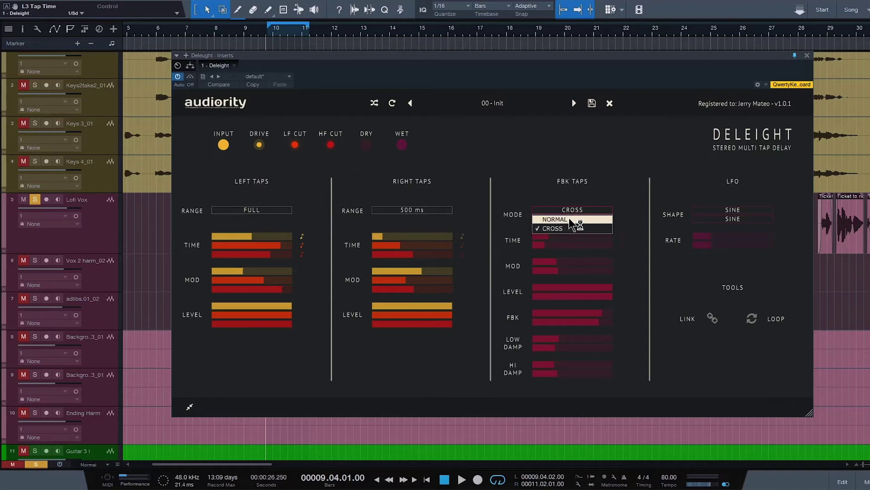
left_click(570, 219)
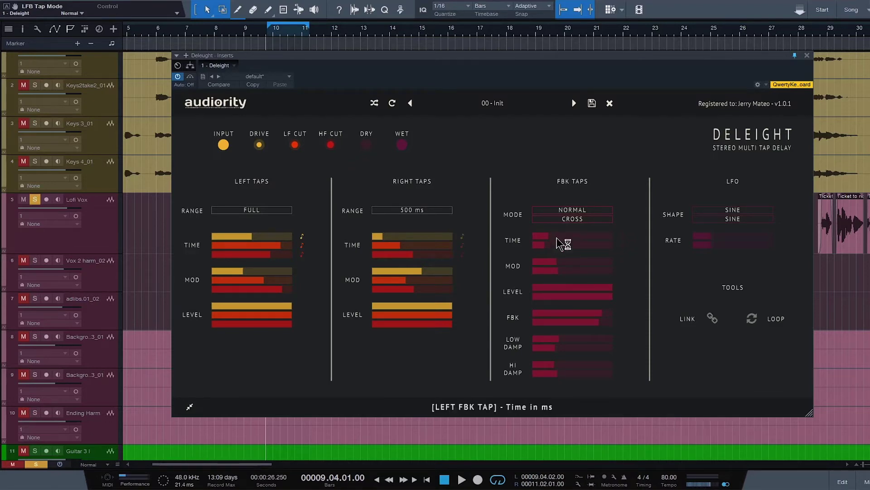
mouse_move(558, 238)
left_mouse_down()
mouse_move(577, 238)
mouse_move(580, 248)
mouse_move(556, 244)
left_mouse_up()
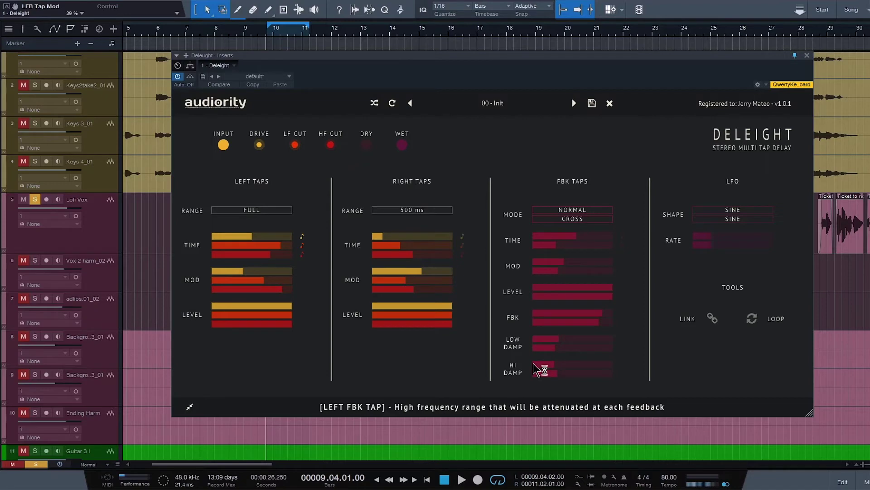
- Raise the left feedback high damping, keep the Sine LFO shape, and link left/right parameters
left_click(571, 365)
left_click(716, 210)
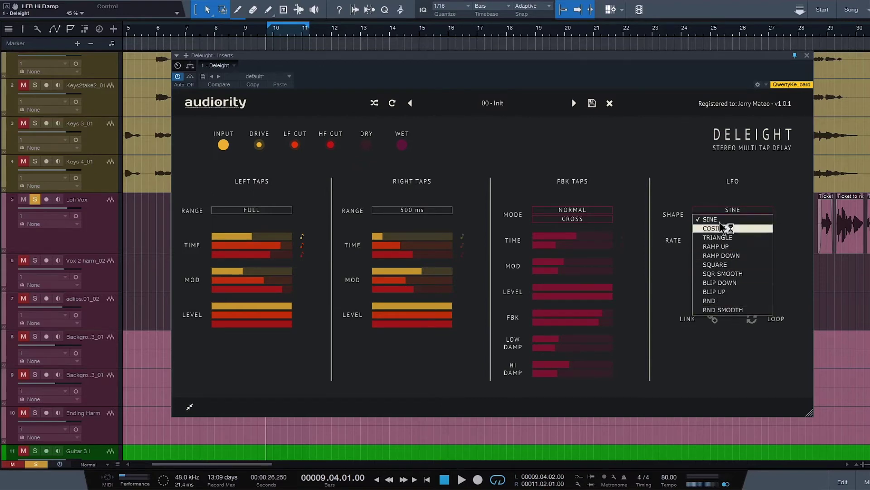
left_click(699, 253)
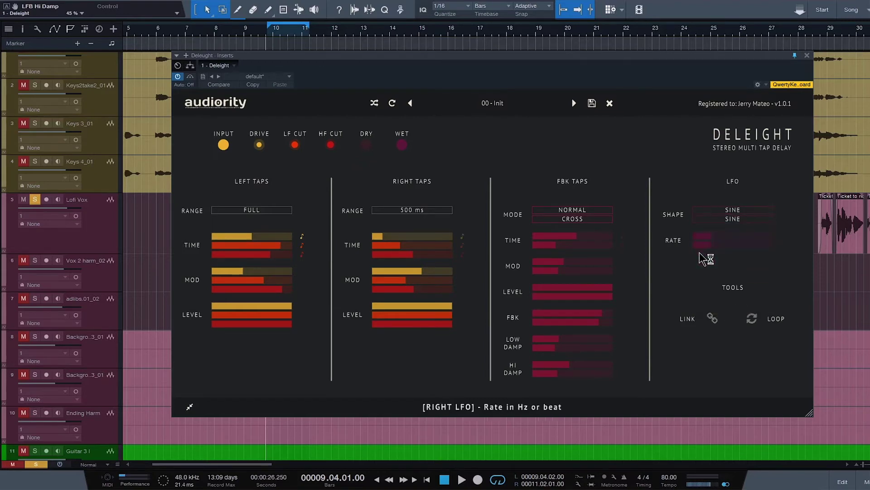
left_click(712, 318)
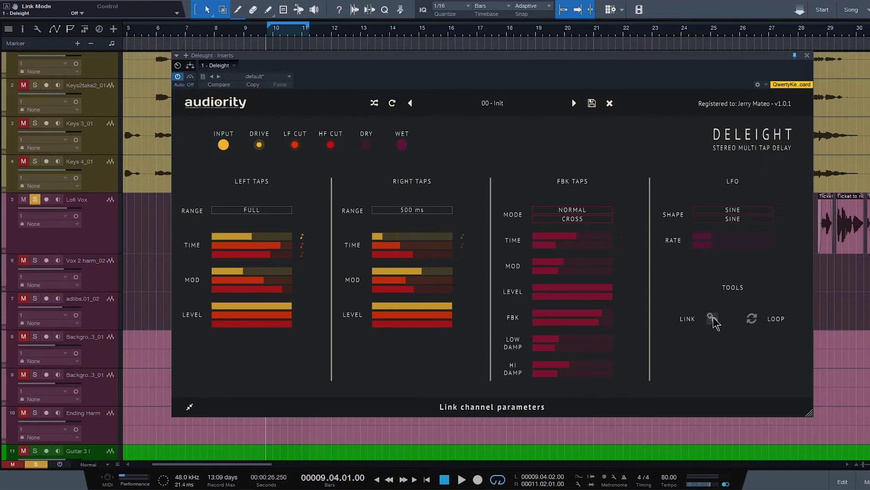
key("space")
left_click(753, 319)
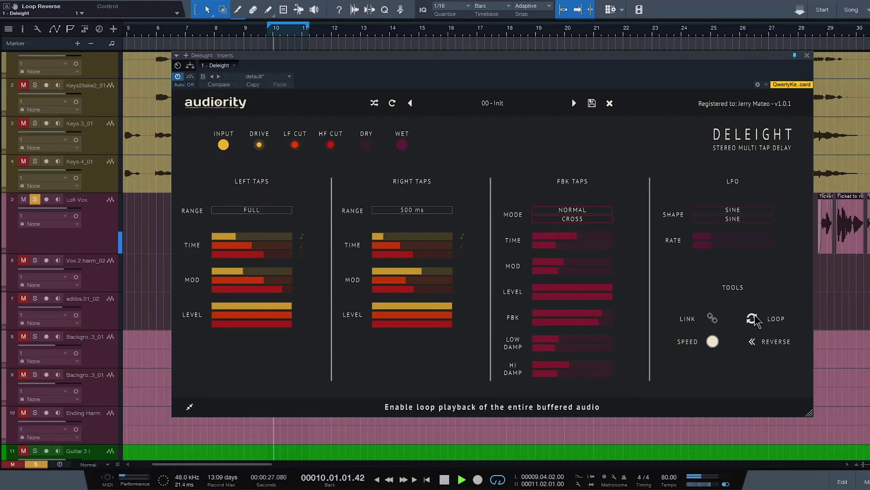
key("space")
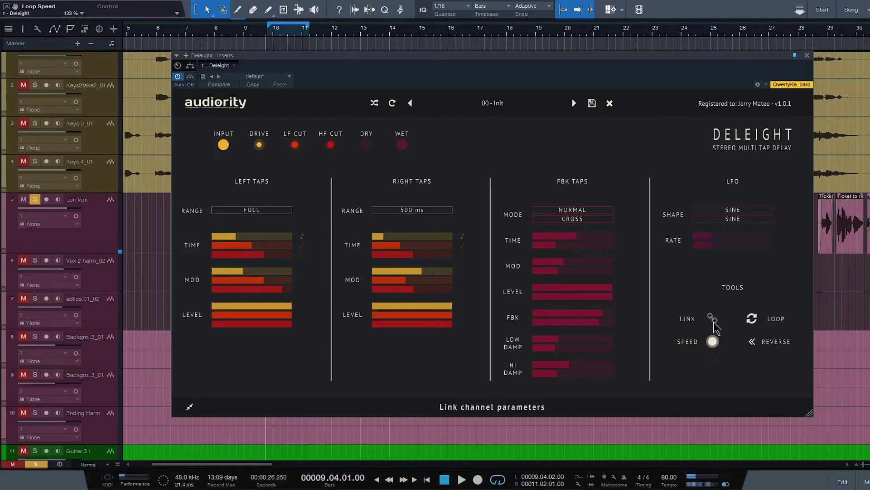
left_click(750, 317)
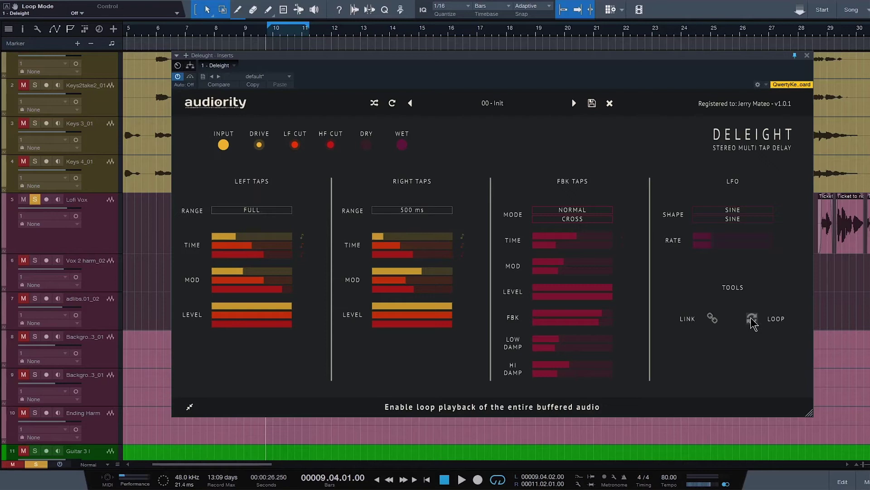
- Reset Deleight to defaults and set both left and right tap ranges to 500 ms
left_click(392, 104)
left_click(473, 273)
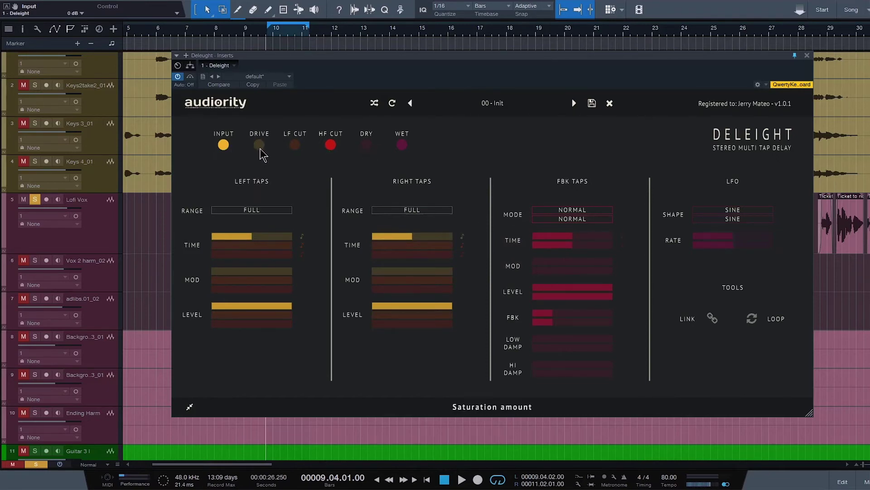
left_click(257, 210)
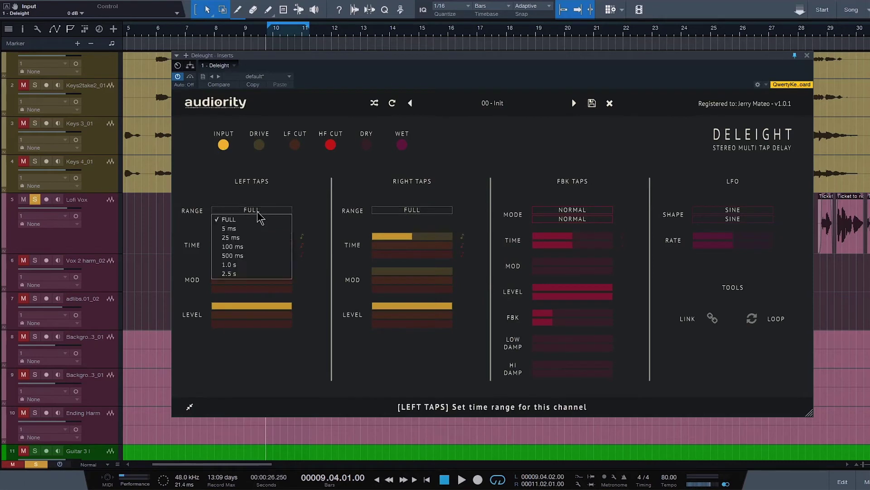
left_click(235, 255)
left_click(412, 210)
left_click(402, 257)
mouse_move(259, 145)
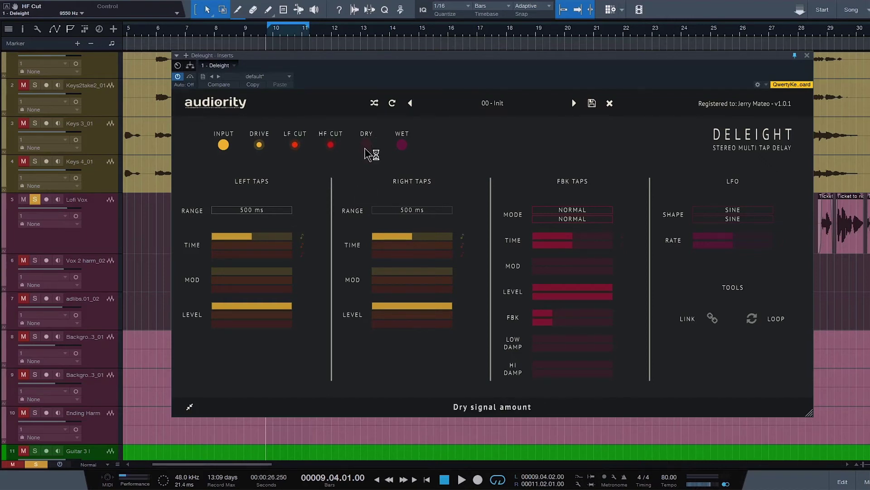
- Stagger the tap times: first left tap at 50 ms, second taps longer, third right tap adjusted
left_click(218, 237)
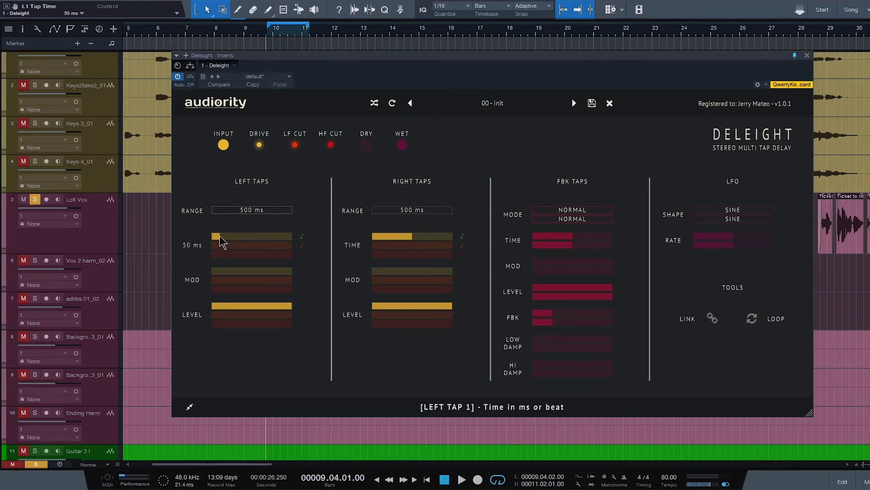
left_click_drag(231, 250, 255, 261)
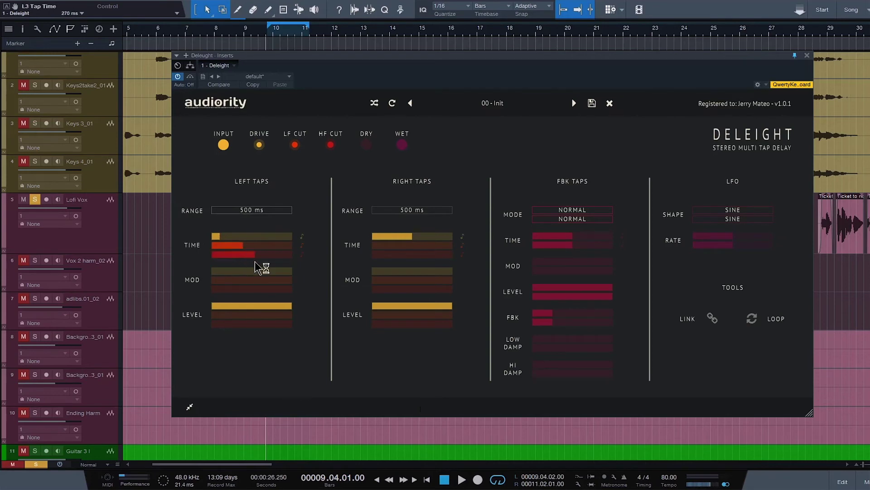
left_click(378, 236)
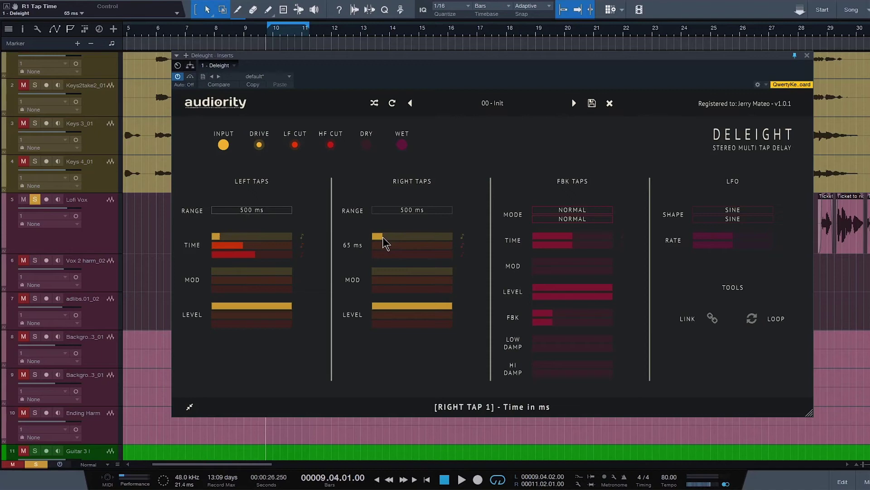
left_click_drag(383, 246, 430, 260)
left_click(402, 248)
left_click(412, 257)
left_click(219, 236)
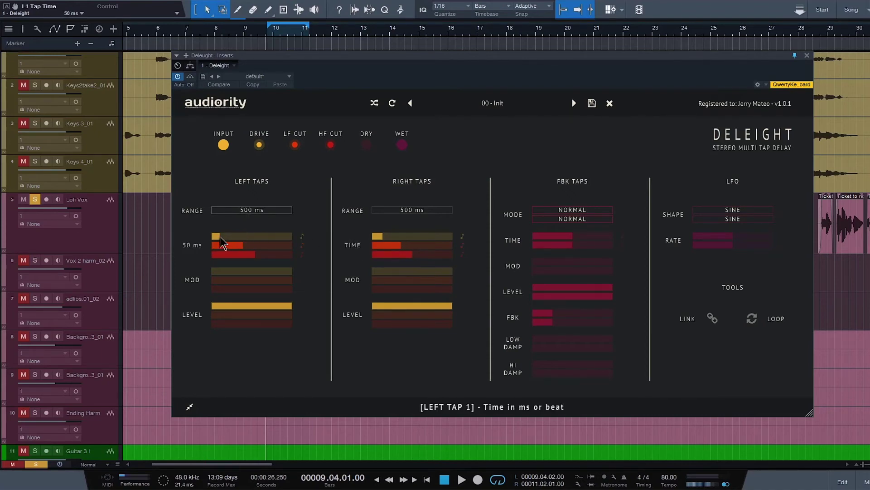
- Give left taps 1–3 and right taps 2–3 rising modulation, and raise the left tap levels to full
left_click(257, 271)
left_click(257, 280)
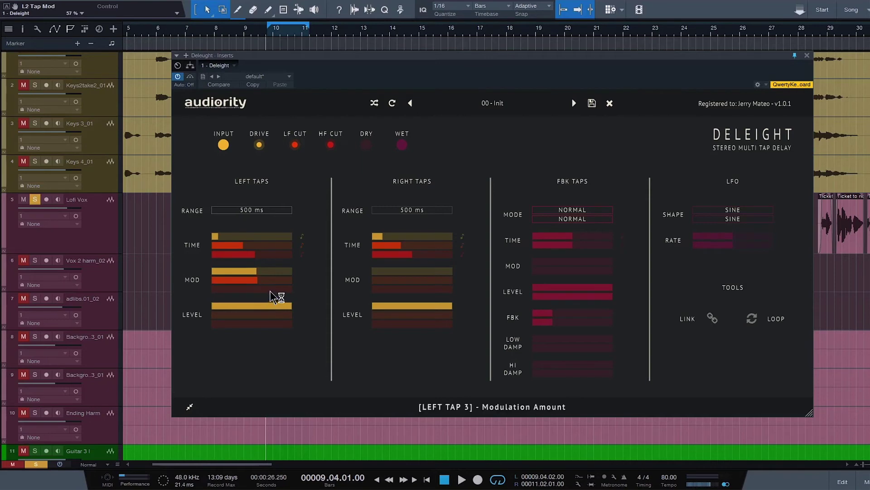
left_click_drag(272, 290, 284, 288)
left_click(246, 273)
left_click(422, 280)
left_click(428, 288)
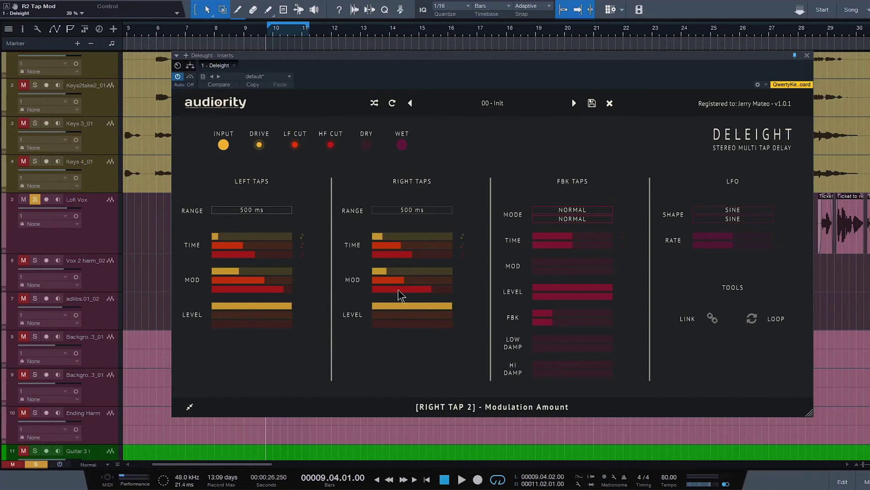
left_click_drag(237, 314, 292, 316)
left_click(281, 321)
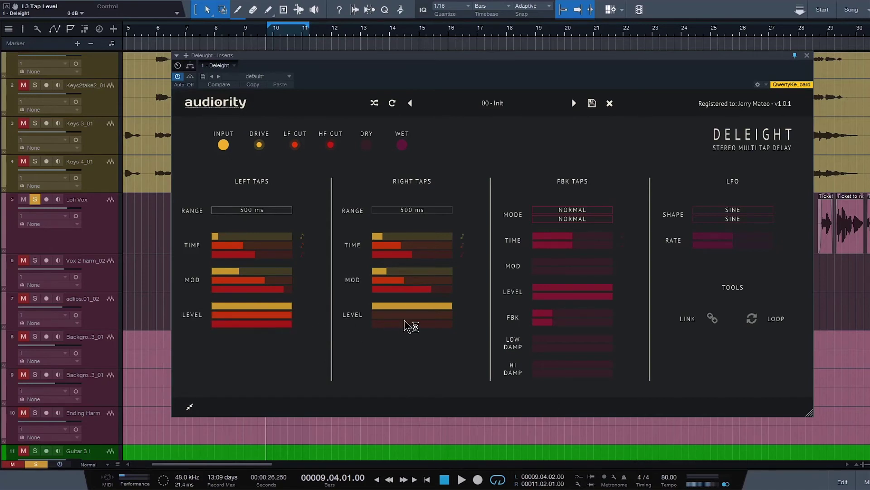
- Fill the right tap levels, set both feedback taps to Cross, and shorten feedback times to about 50 ms
left_click(435, 314)
left_click(572, 211)
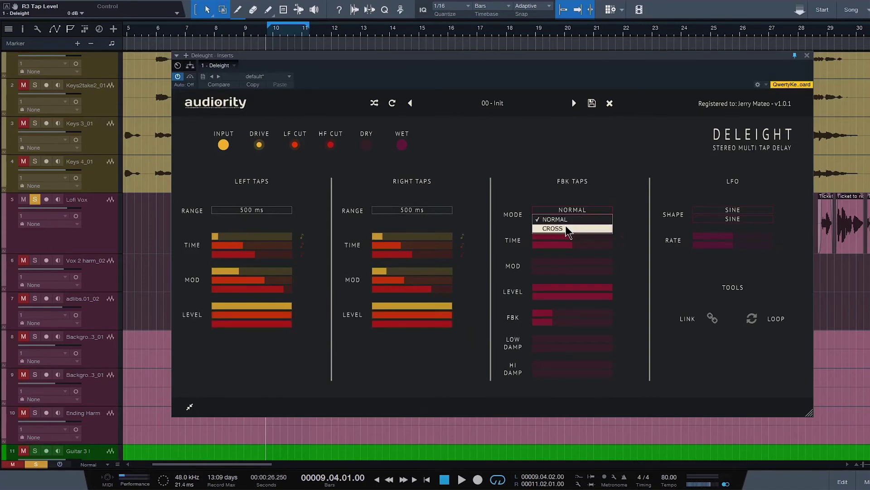
left_click(557, 228)
left_click(558, 238)
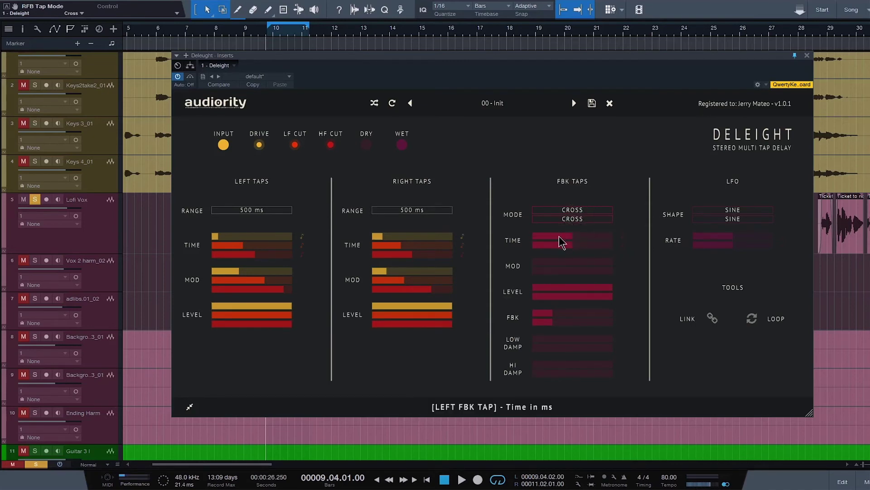
mouse_move(571, 237)
left_mouse_down()
mouse_move(547, 238)
mouse_move(550, 253)
left_mouse_up()
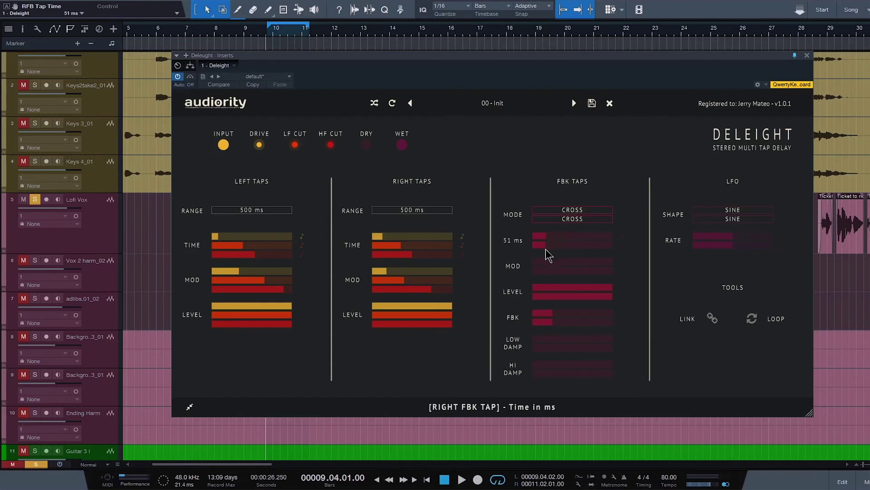
- Audition the cross-feedback delay by starting, stopping and restarting playback
key("space")
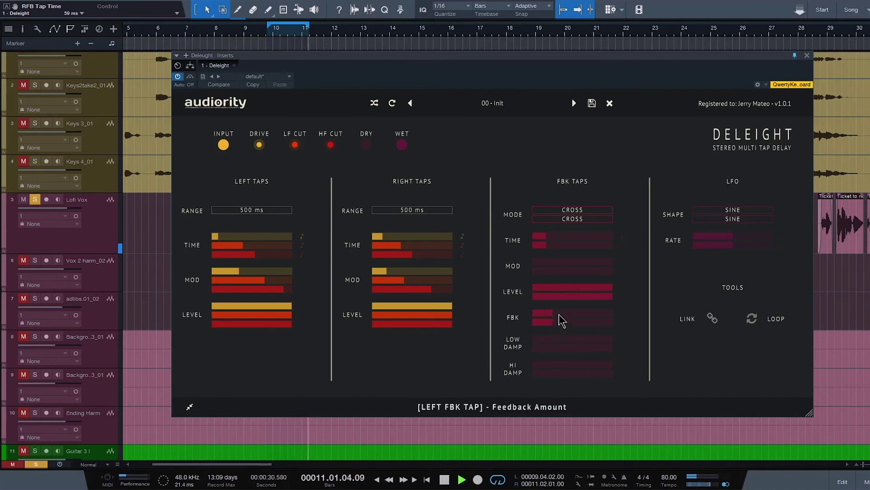
key("space")
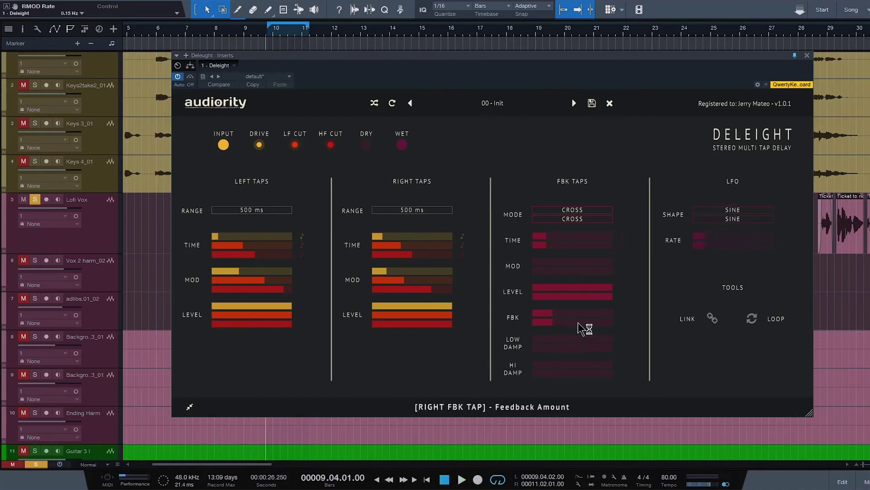
mouse_move(572, 317)
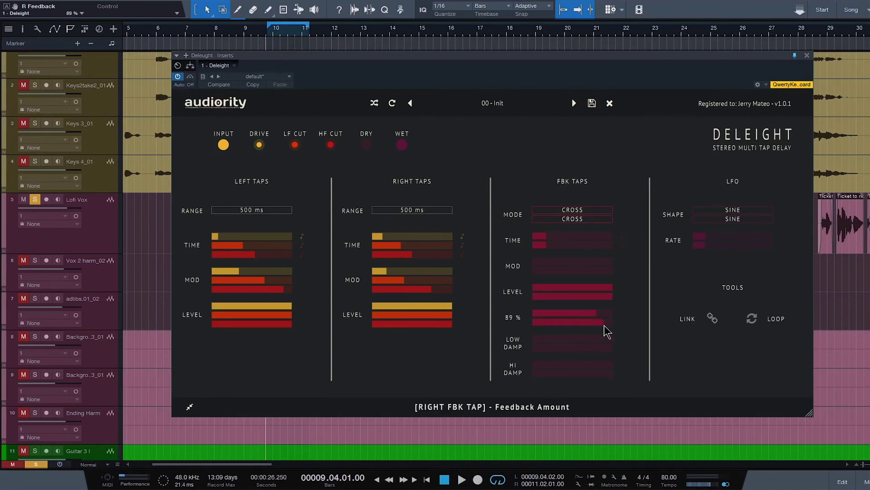
key("space")
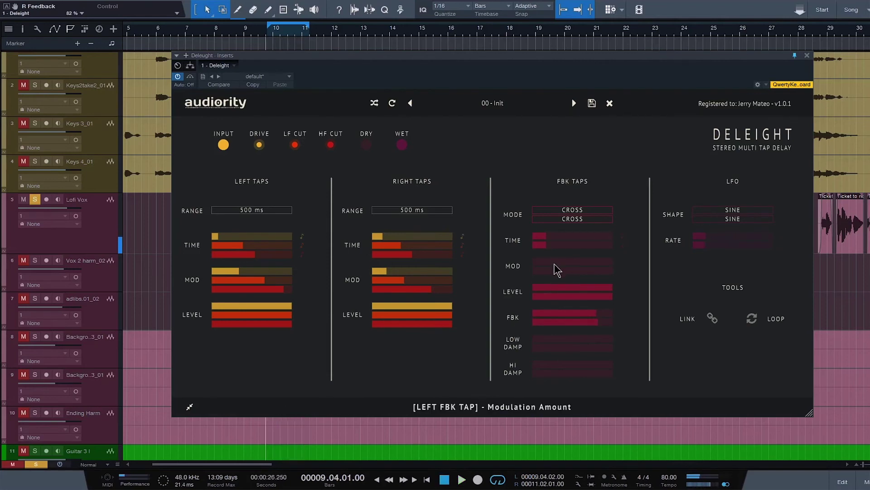
- Add modulation and low-frequency damping to both Deleight feedback taps, auditioning the result
left_click_drag(554, 264, 563, 275)
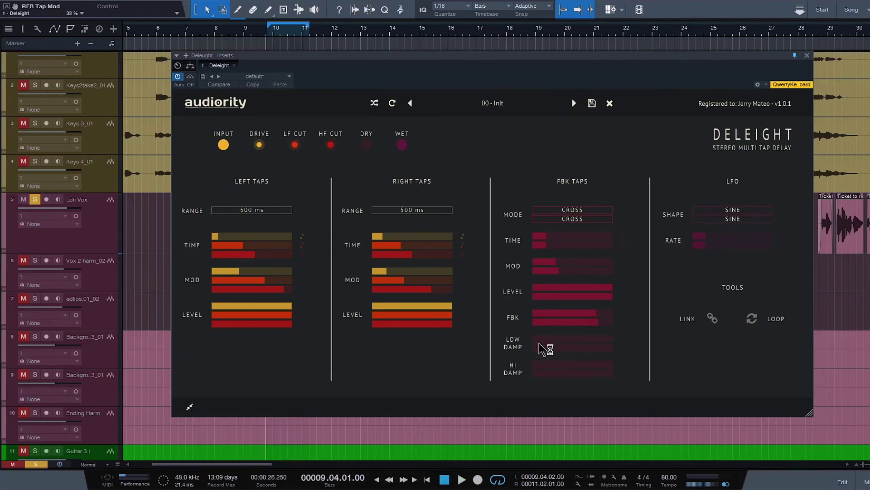
mouse_move(539, 340)
left_mouse_down()
mouse_move(555, 344)
mouse_move(564, 373)
left_mouse_up()
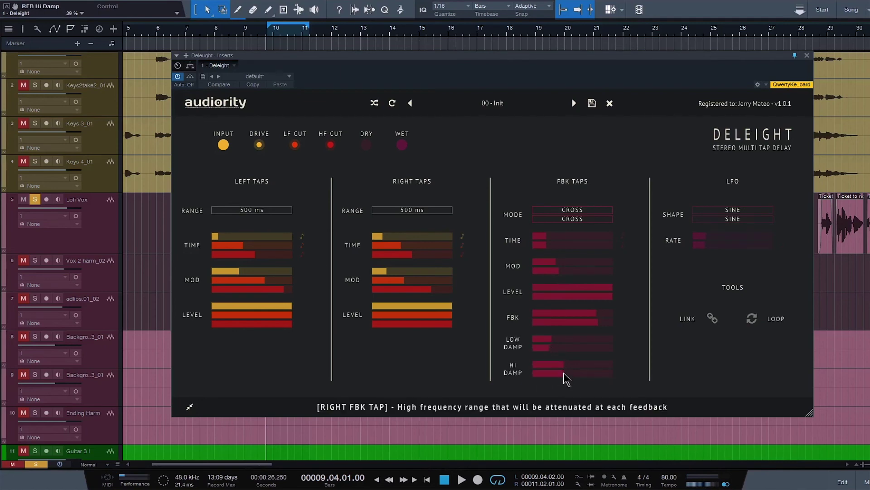
key("space")
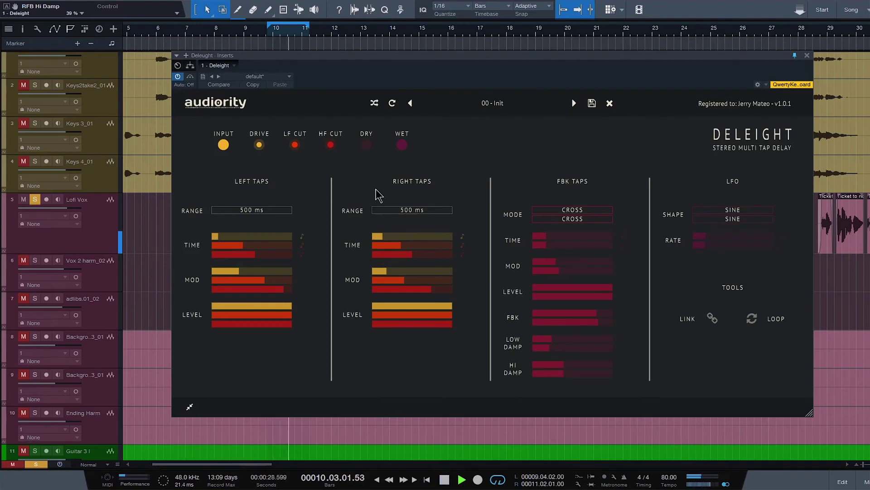
key("space")
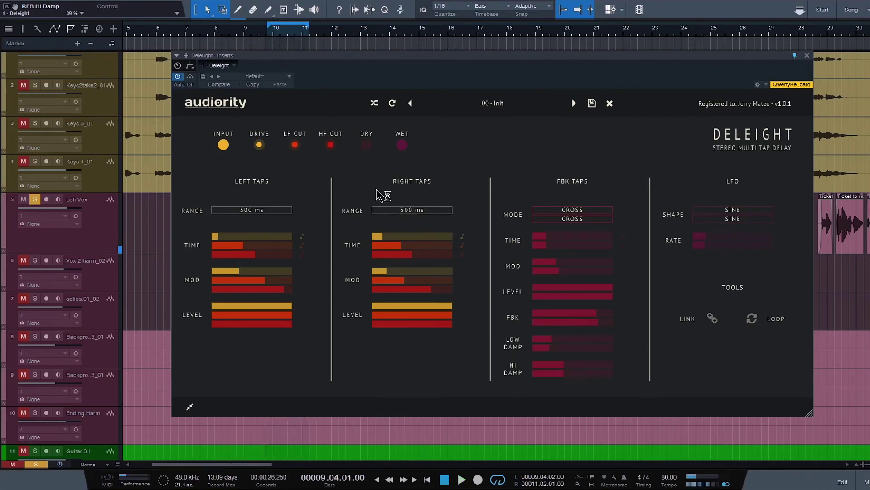
- Compare the feedback without damping, reapply low damping and raise left feedback to 85%
left_click(536, 343)
mouse_move(544, 350)
left_mouse_down()
mouse_move(528, 350)
mouse_move(527, 373)
left_mouse_up()
key("space")
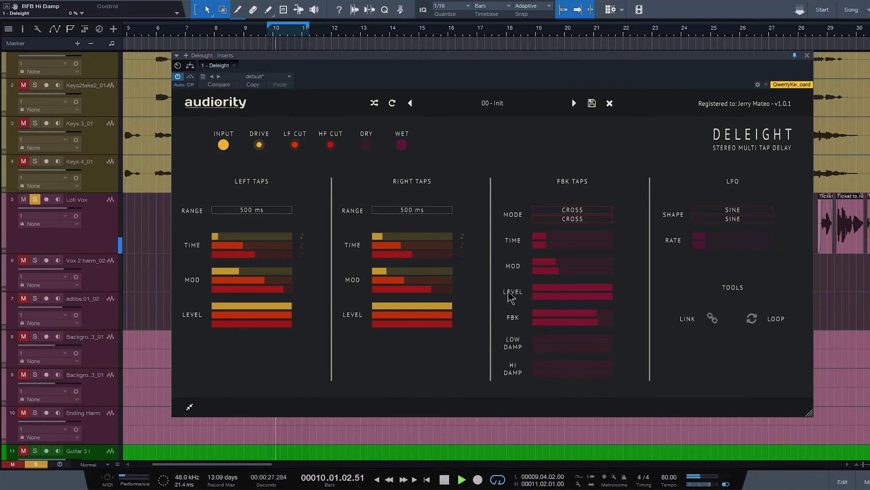
mouse_move(537, 343)
left_mouse_down()
mouse_move(553, 342)
mouse_move(562, 373)
left_mouse_up()
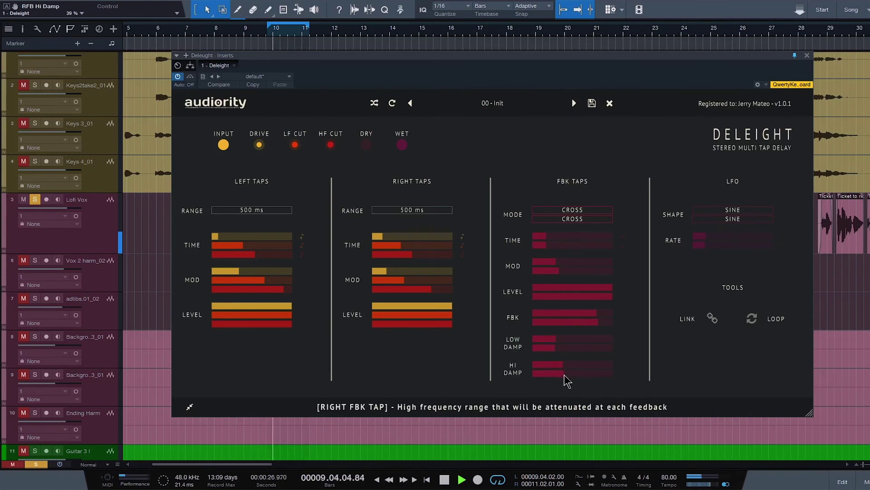
left_click_drag(596, 315, 601, 314)
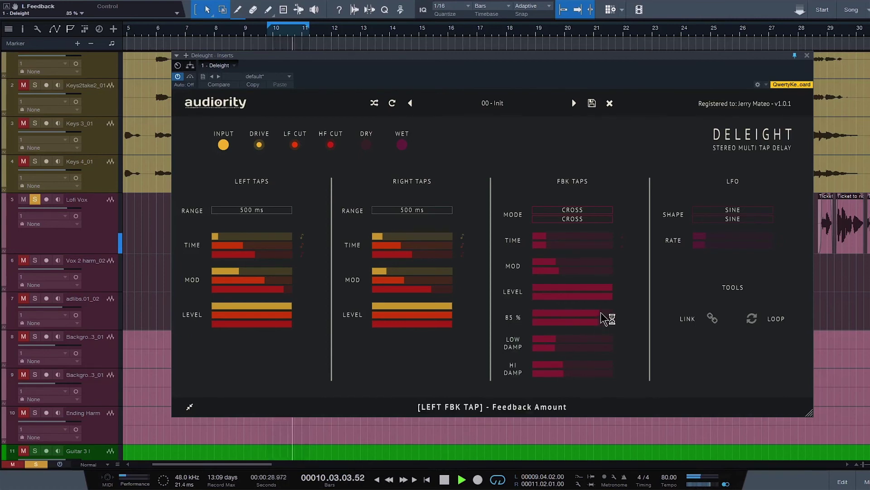
key("space")
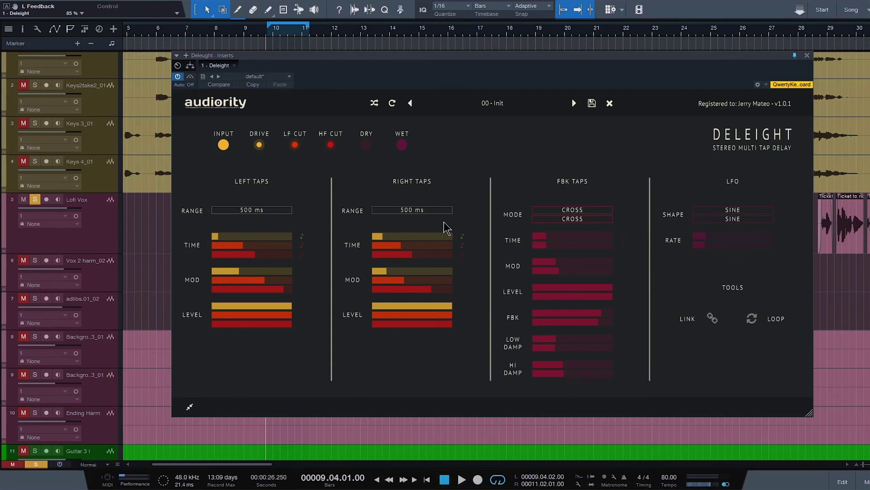
- Unsolo Lofi Vox and extend the loop range to bar 18
left_click(36, 199)
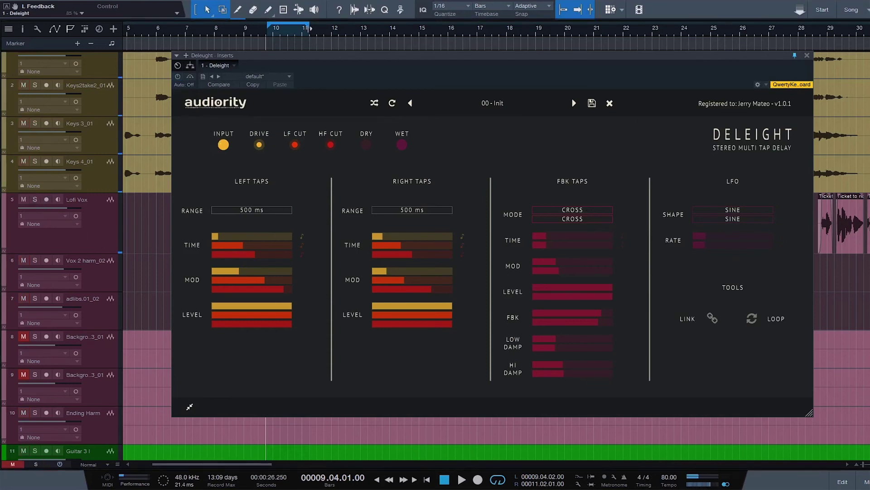
mouse_move(419, 56)
left_mouse_down()
mouse_move(418, 153)
mouse_move(395, 258)
left_mouse_up()
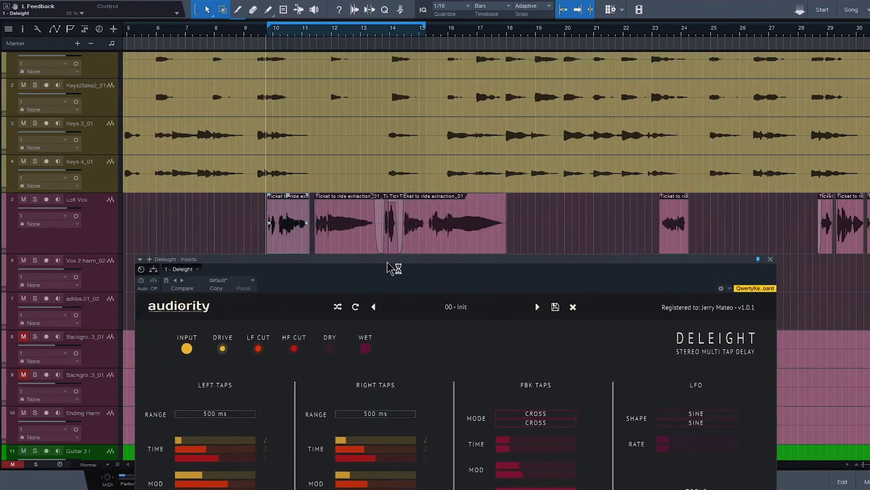
left_click_drag(424, 27, 510, 29)
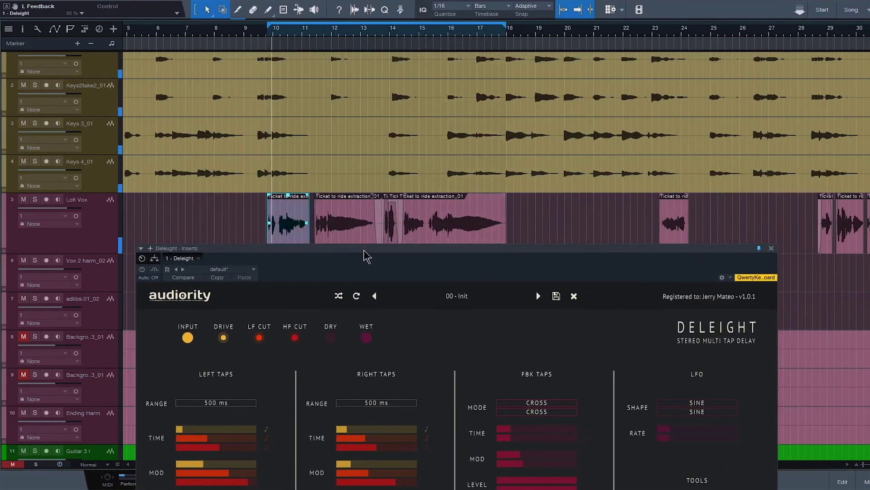
left_click_drag(368, 253, 391, 54)
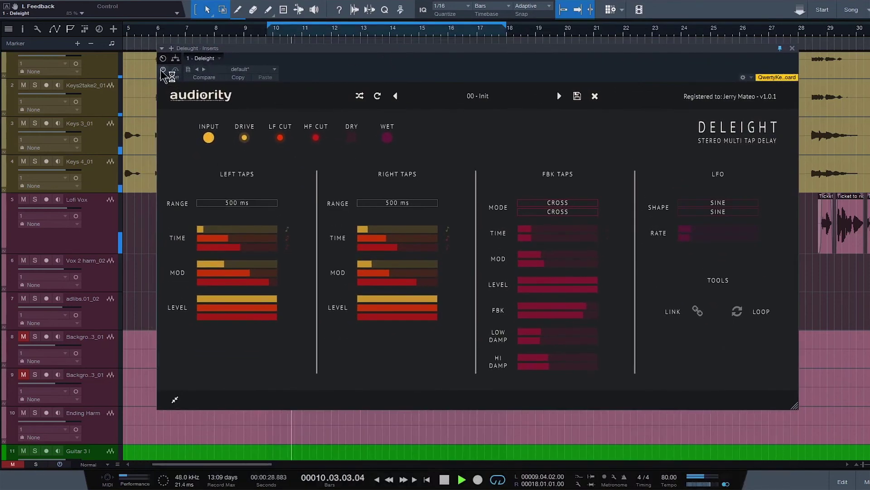
- Compare the delay bypassed and set Drive saturation to 50%
left_click(163, 70)
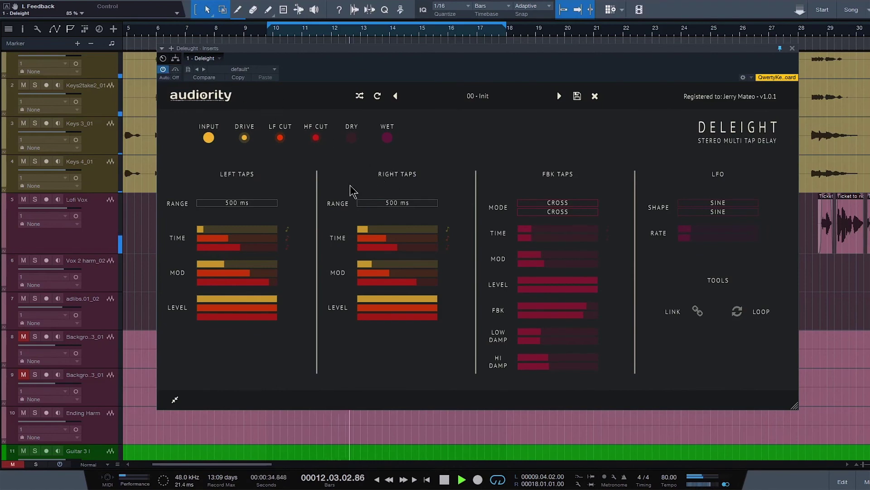
left_click_drag(247, 142, 250, 140)
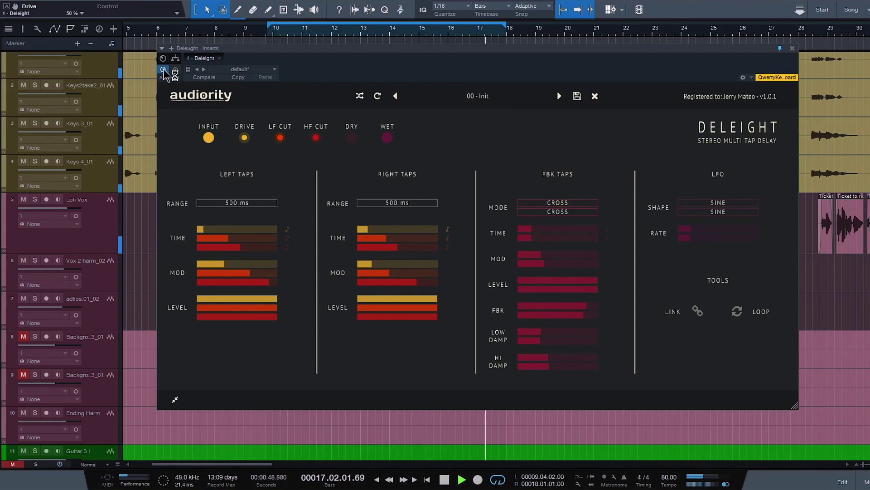
key("space")
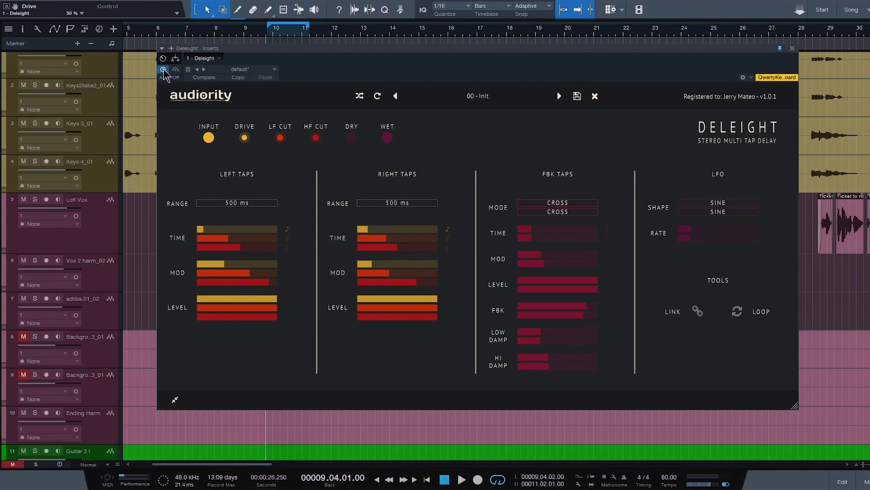
- Load the 00 - Factory > Reverberant > Dripping Hall preset into Deleight
left_click(559, 95)
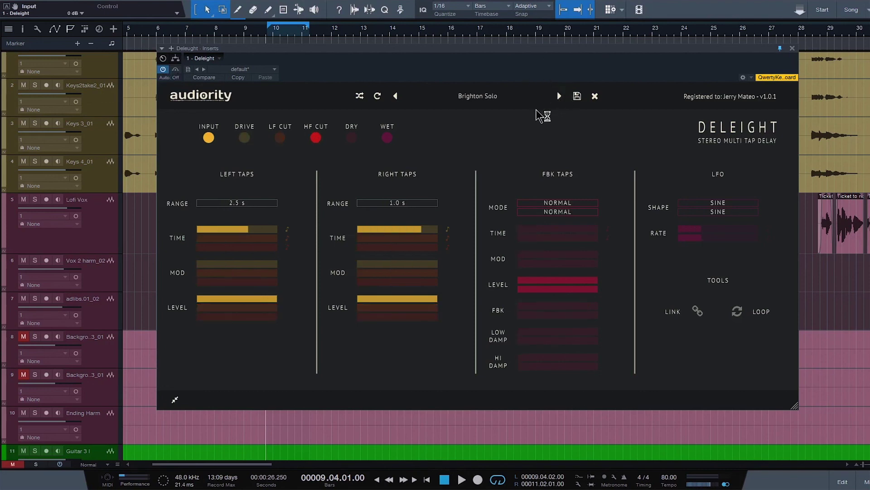
left_click(490, 95)
mouse_move(580, 140)
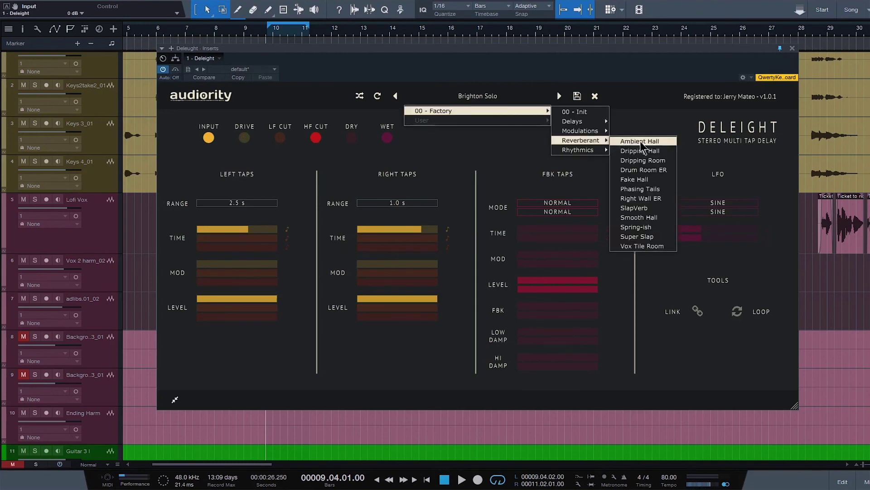
left_click(639, 151)
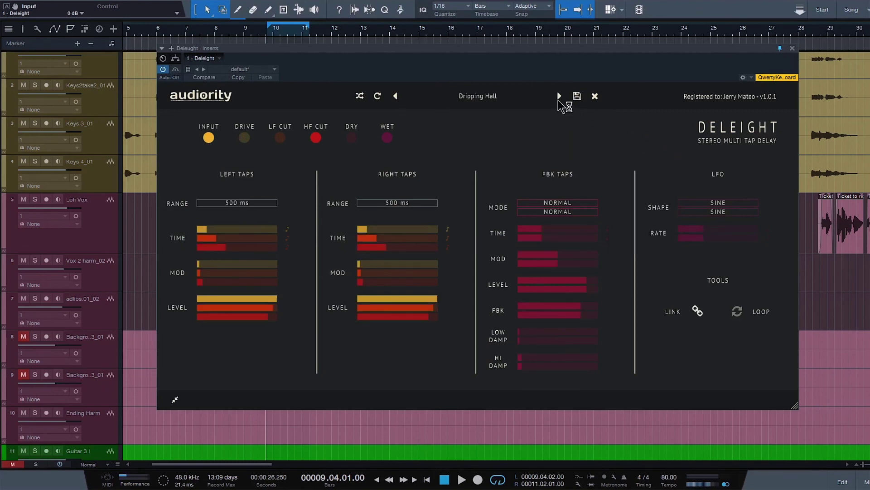
- Solo Lofi Vox to audition the Dripping Hall preset, then unsolo it
left_click(36, 199)
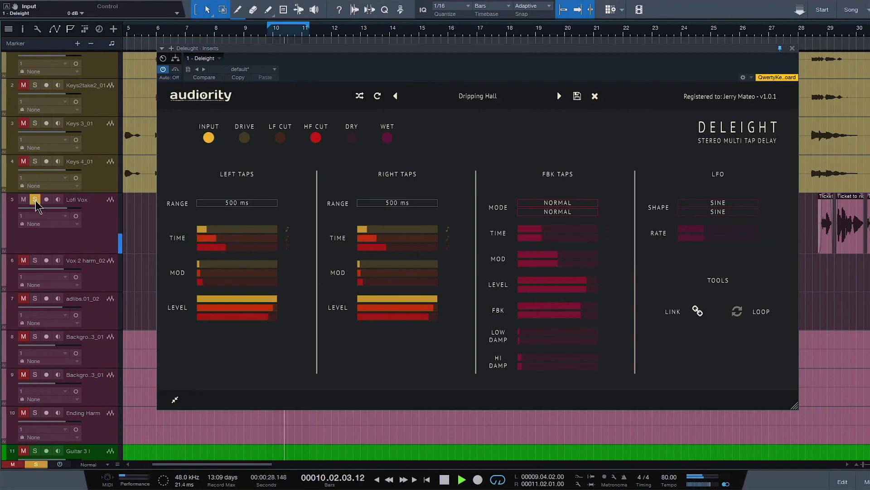
key("space")
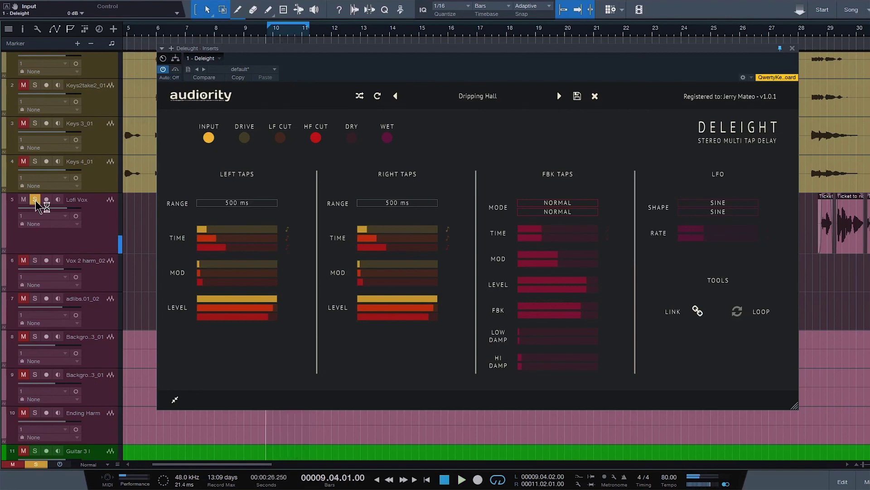
left_click(36, 199)
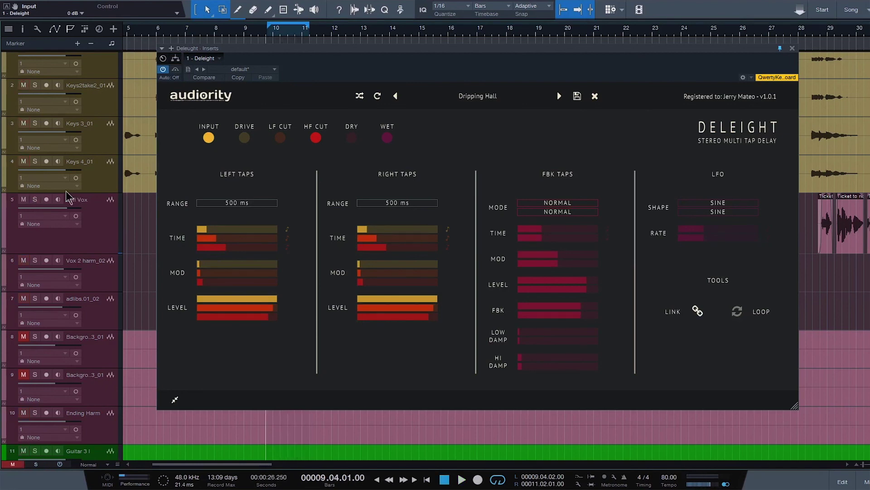